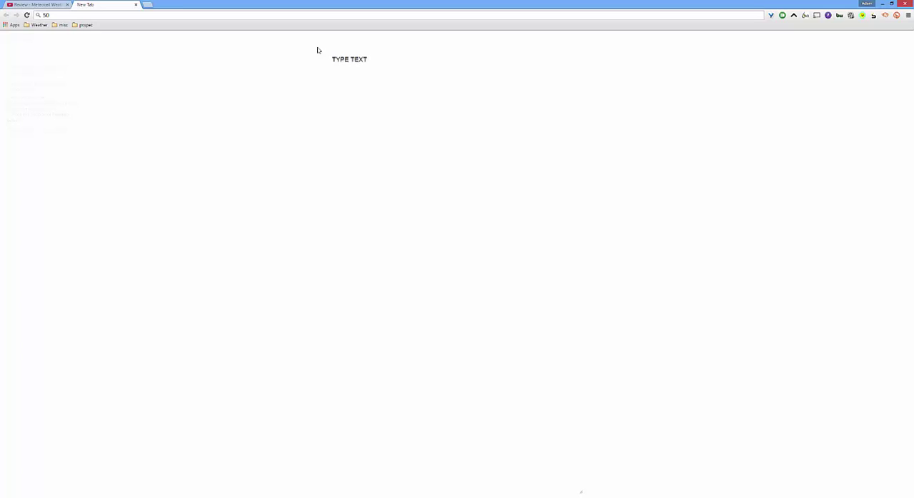
Step: Copy the weather-app description sentence from the YouTube review video's description
{"action": "left_click", "coordinate": [32, 4]}
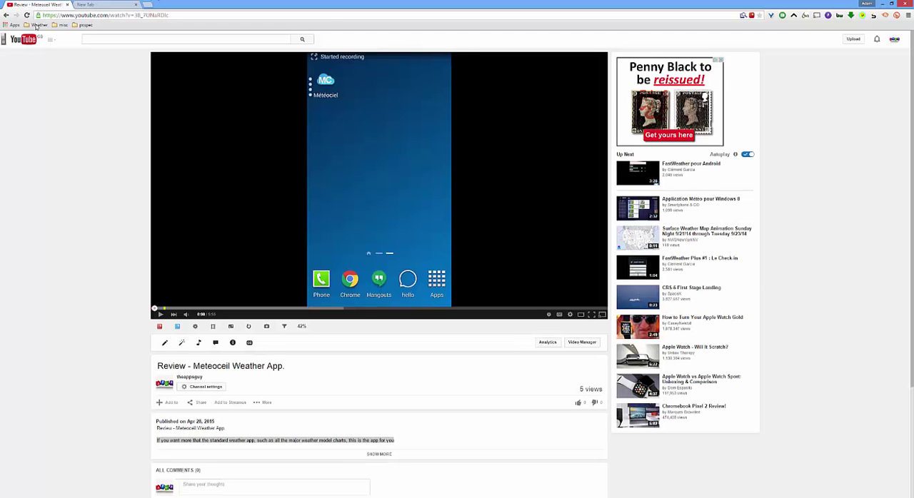
{"action": "right_click", "coordinate": [331, 442]}
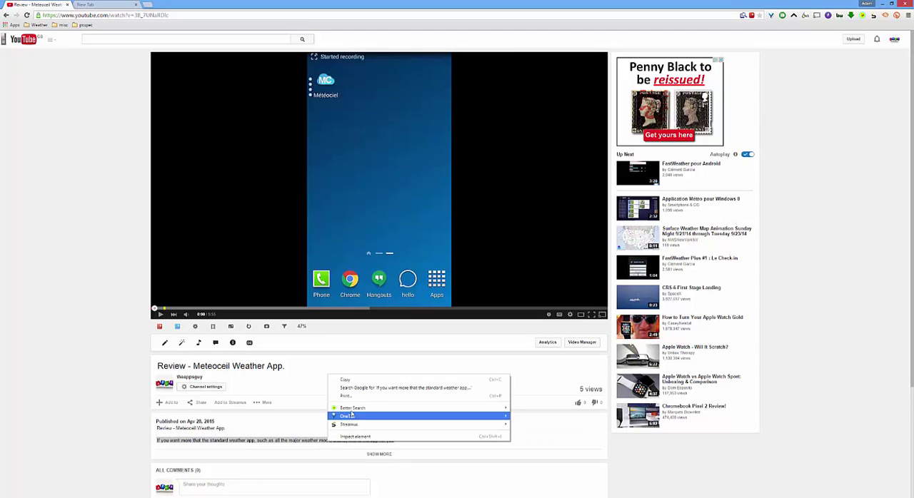
{"action": "left_click", "coordinate": [351, 379]}
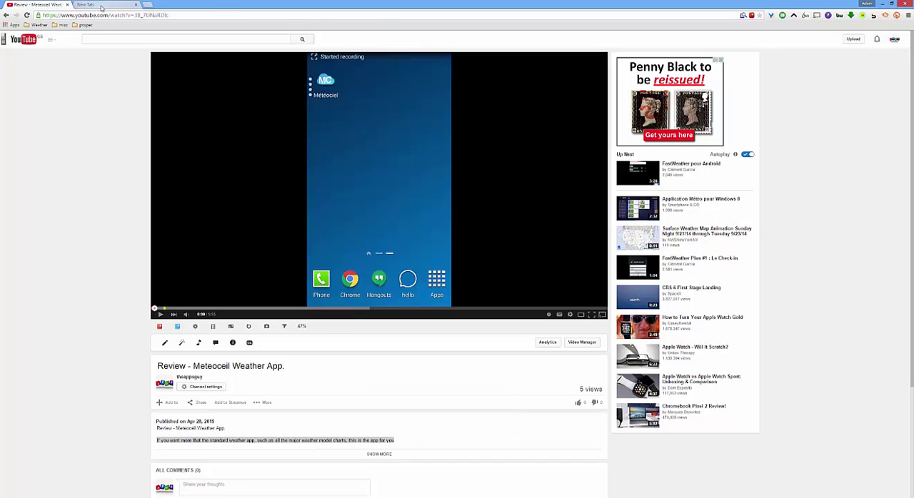
Step: Paste the weather-app sentence beneath the TYPE TEXT line in Draft, then select all page text
{"action": "left_click", "coordinate": [100, 6]}
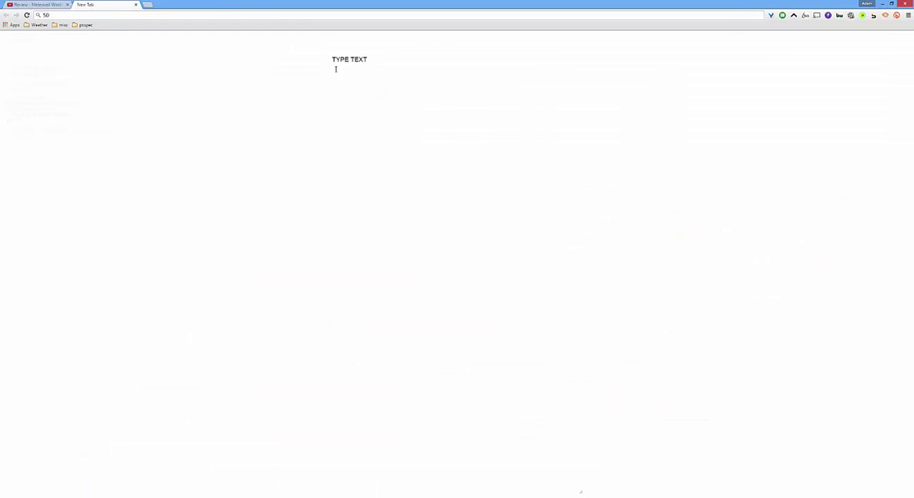
{"action": "right_click", "coordinate": [341, 74]}
{"action": "left_click", "coordinate": [362, 114]}
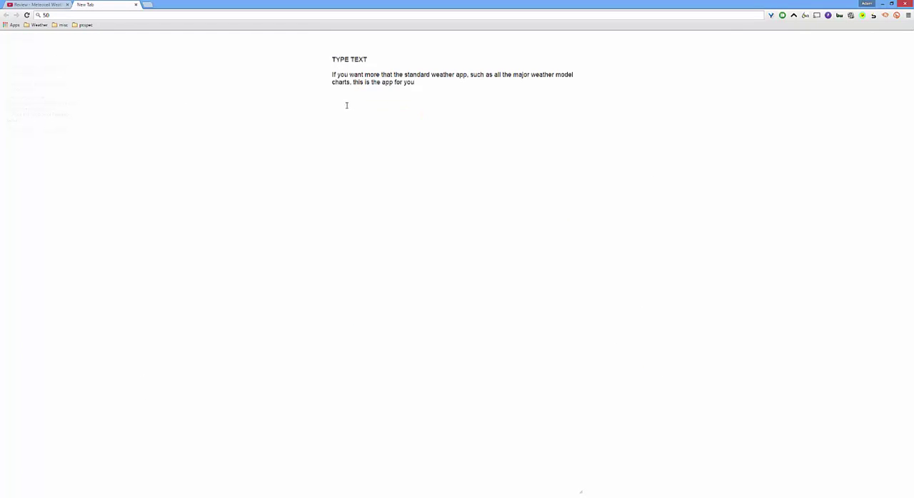
{"action": "left_click_drag", "start_coordinate": [419, 83], "coordinate": [309, 49]}
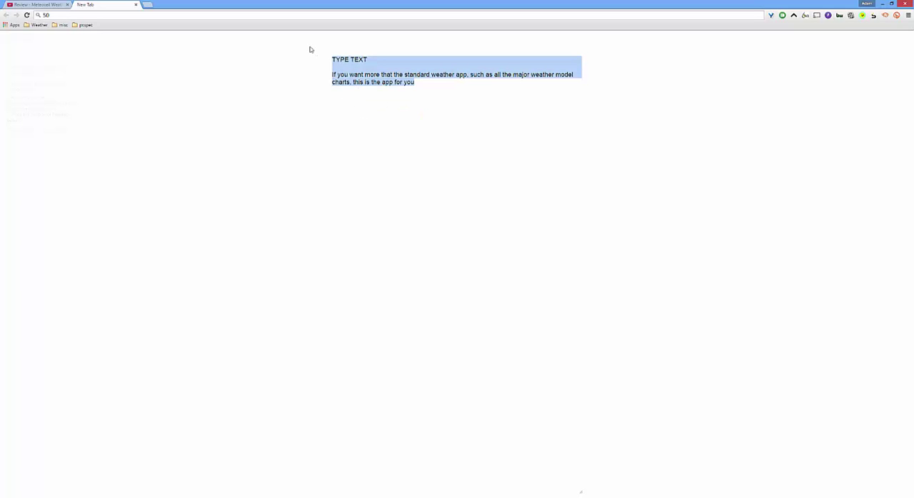